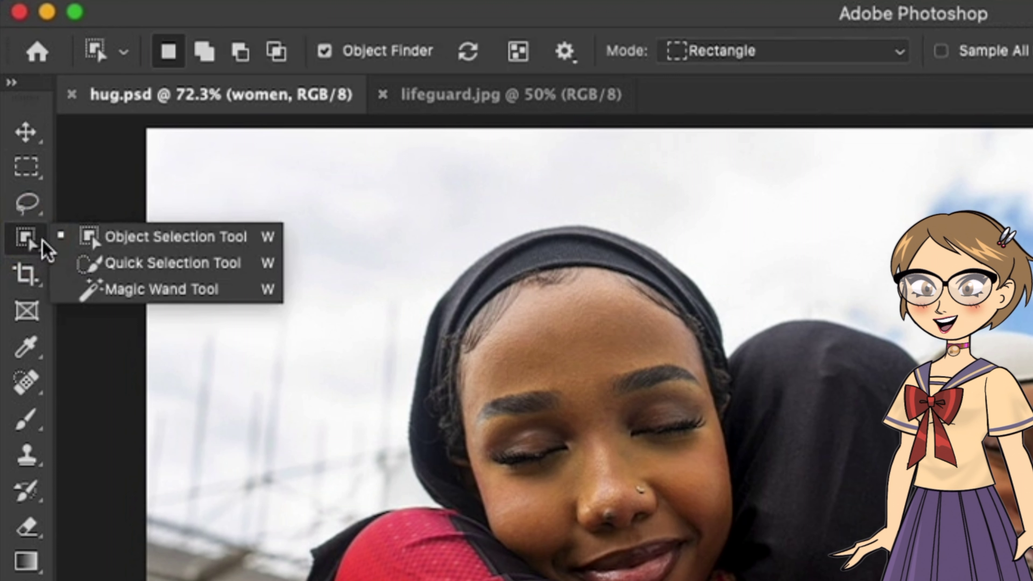
- Select the three hugging women with the Quick Selection tool, enlarging the brush to 80 px to add the knitted sweater and the beige-scarfed woman
{"action": "left_click", "coordinate": [138, 268]}
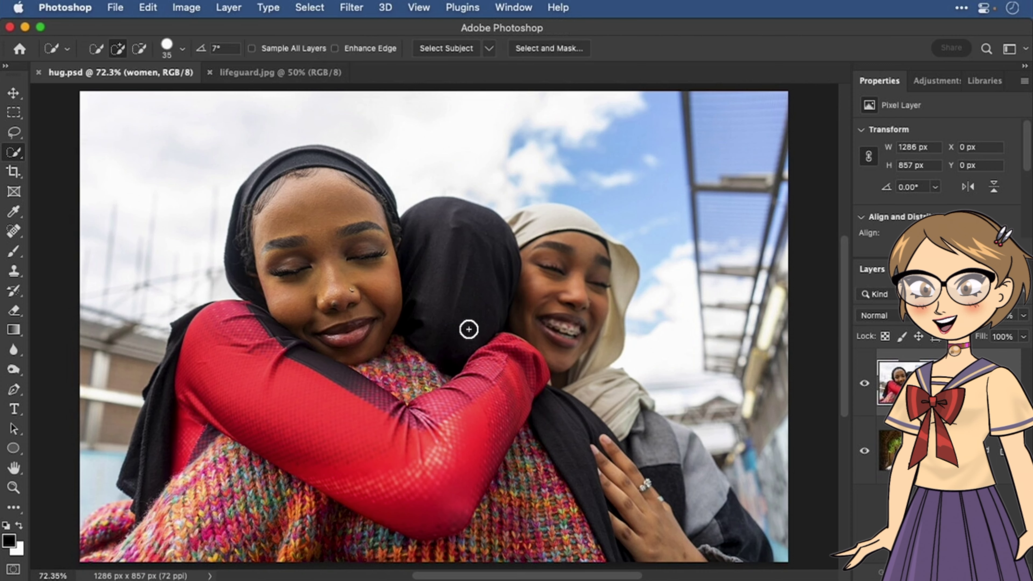
{"action": "mouse_move", "coordinate": [602, 492]}
{"action": "left_mouse_down"}
{"action": "mouse_move", "coordinate": [538, 329]}
{"action": "mouse_move", "coordinate": [514, 303]}
{"action": "mouse_move", "coordinate": [471, 269]}
{"action": "mouse_move", "coordinate": [412, 272]}
{"action": "mouse_move", "coordinate": [342, 220]}
{"action": "mouse_move", "coordinate": [291, 300]}
{"action": "mouse_move", "coordinate": [197, 354]}
{"action": "mouse_move", "coordinate": [192, 329]}
{"action": "mouse_move", "coordinate": [187, 388]}
{"action": "mouse_move", "coordinate": [168, 431]}
{"action": "mouse_move", "coordinate": [336, 394]}
{"action": "mouse_move", "coordinate": [388, 409]}
{"action": "mouse_move", "coordinate": [446, 406]}
{"action": "mouse_move", "coordinate": [470, 455]}
{"action": "mouse_move", "coordinate": [526, 449]}
{"action": "left_mouse_up"}
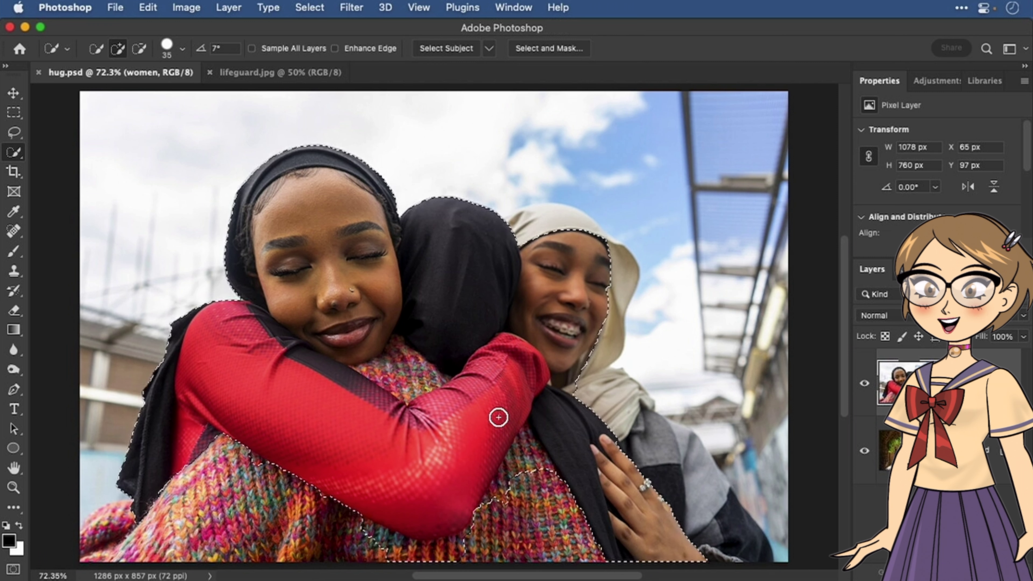
{"action": "key", "text": "bracketright"}
{"action": "key", "text": "bracketright"}
{"action": "key", "text": "bracketright"}
{"action": "key", "text": "bracketright"}
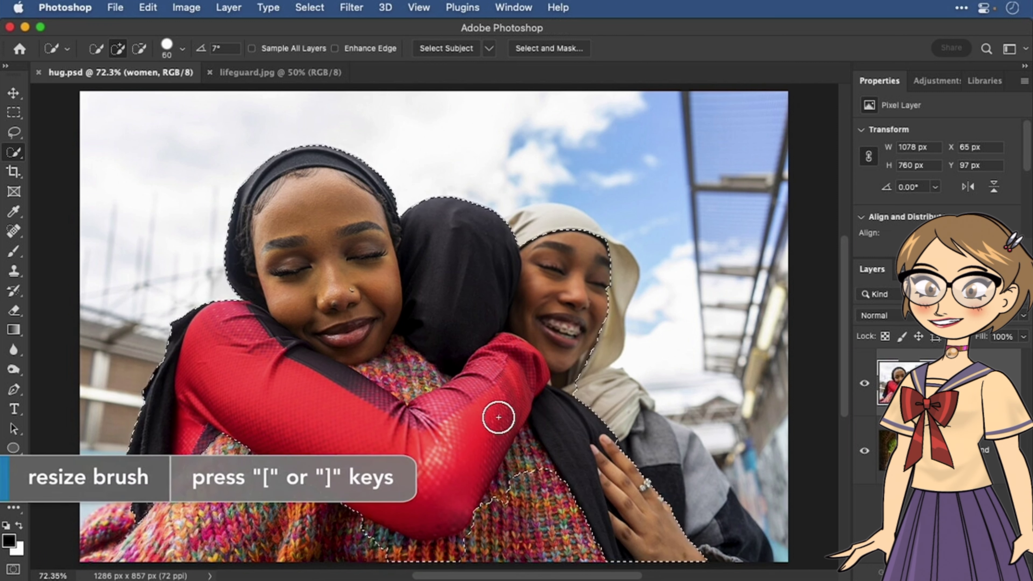
{"action": "left_click", "coordinate": [498, 417]}
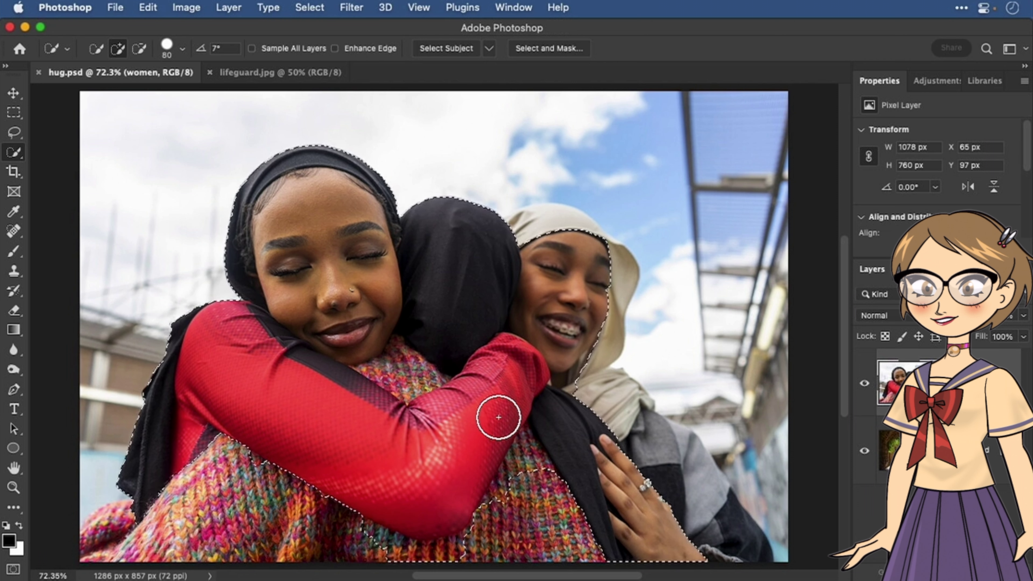
{"action": "mouse_move", "coordinate": [514, 507]}
{"action": "left_mouse_down"}
{"action": "mouse_move", "coordinate": [540, 514]}
{"action": "mouse_move", "coordinate": [516, 526]}
{"action": "mouse_move", "coordinate": [265, 517]}
{"action": "mouse_move", "coordinate": [221, 471]}
{"action": "mouse_move", "coordinate": [201, 512]}
{"action": "mouse_move", "coordinate": [165, 527]}
{"action": "mouse_move", "coordinate": [213, 521]}
{"action": "mouse_move", "coordinate": [118, 529]}
{"action": "left_mouse_up"}
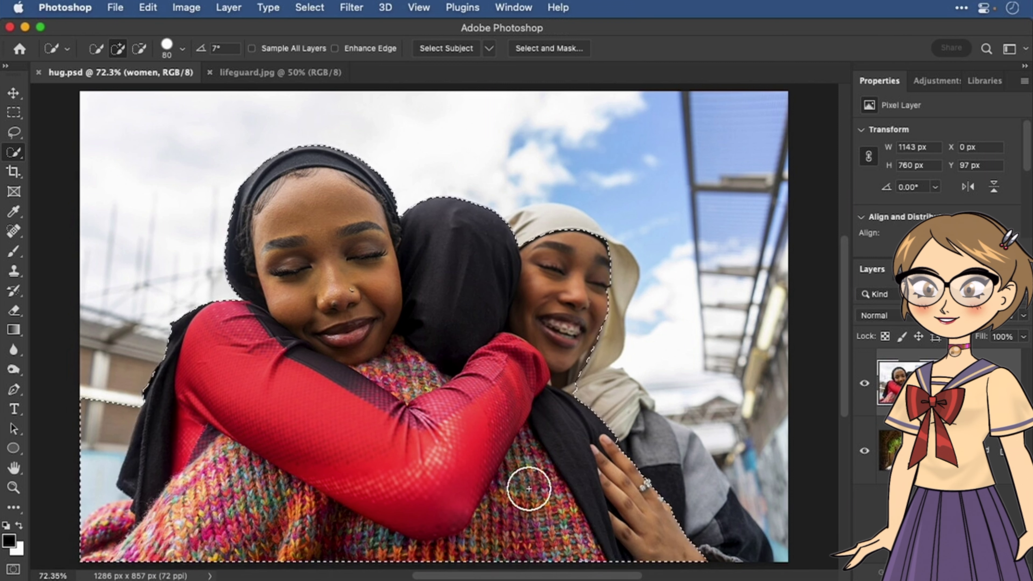
{"action": "mouse_move", "coordinate": [605, 406]}
{"action": "left_mouse_down"}
{"action": "mouse_move", "coordinate": [711, 517]}
{"action": "mouse_move", "coordinate": [653, 492]}
{"action": "left_mouse_up"}
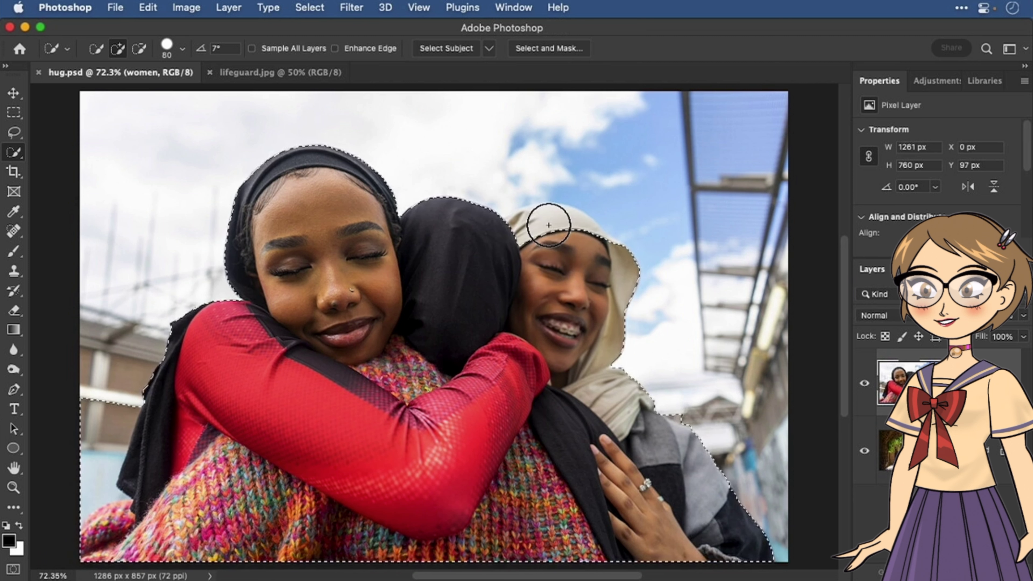
- Reduce the Quick Selection brush to 40 px and subtract the background strip beside the black scarf and knitted sweater from the selection
{"action": "key", "text": "bracketleft"}
{"action": "key", "text": "bracketleft"}
{"action": "key", "text": "bracketleft"}
{"action": "key", "text": "bracketleft"}
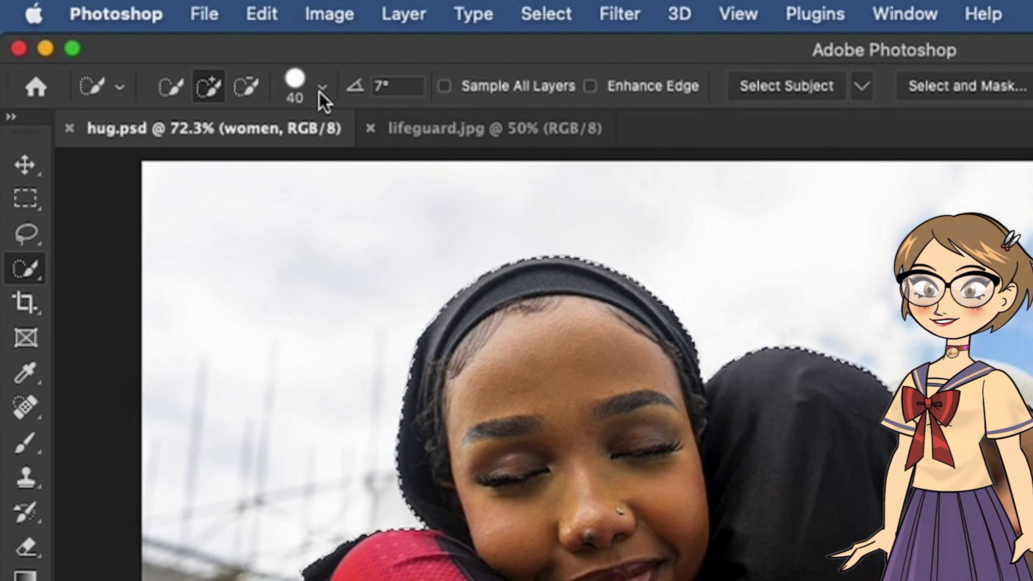
{"action": "left_click", "coordinate": [319, 92]}
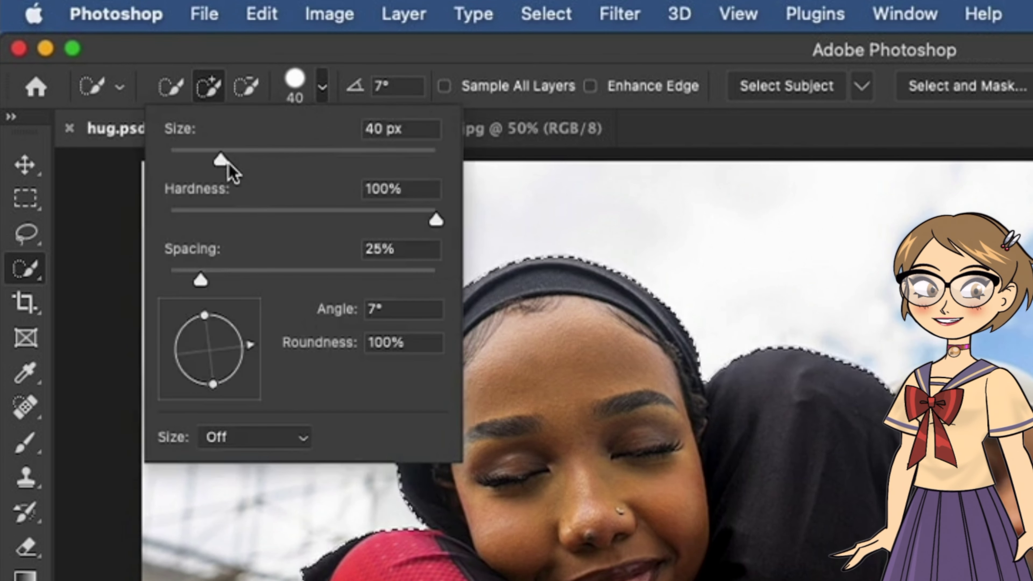
{"action": "left_click", "coordinate": [357, 57]}
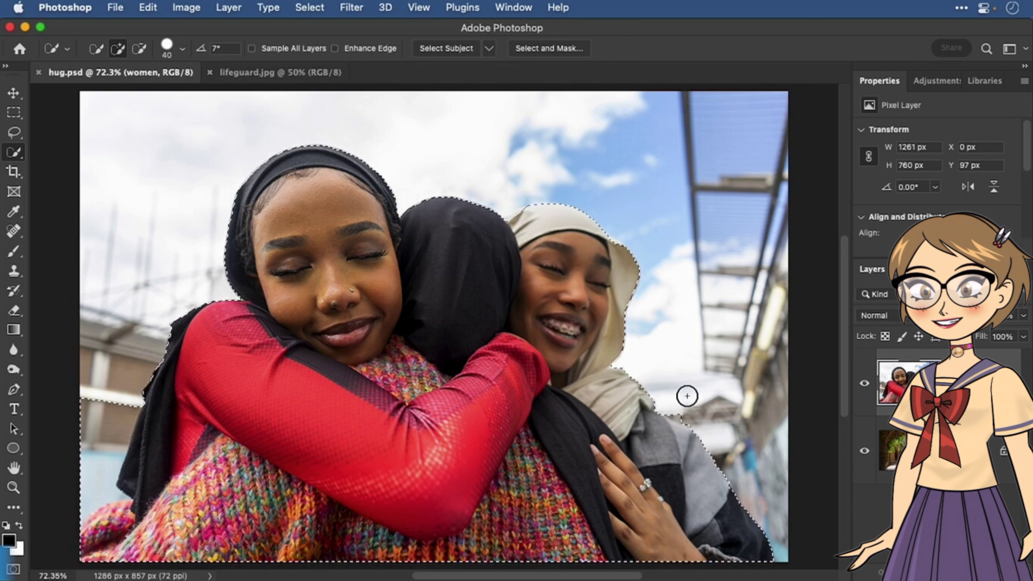
{"action": "key", "text": "alt"}
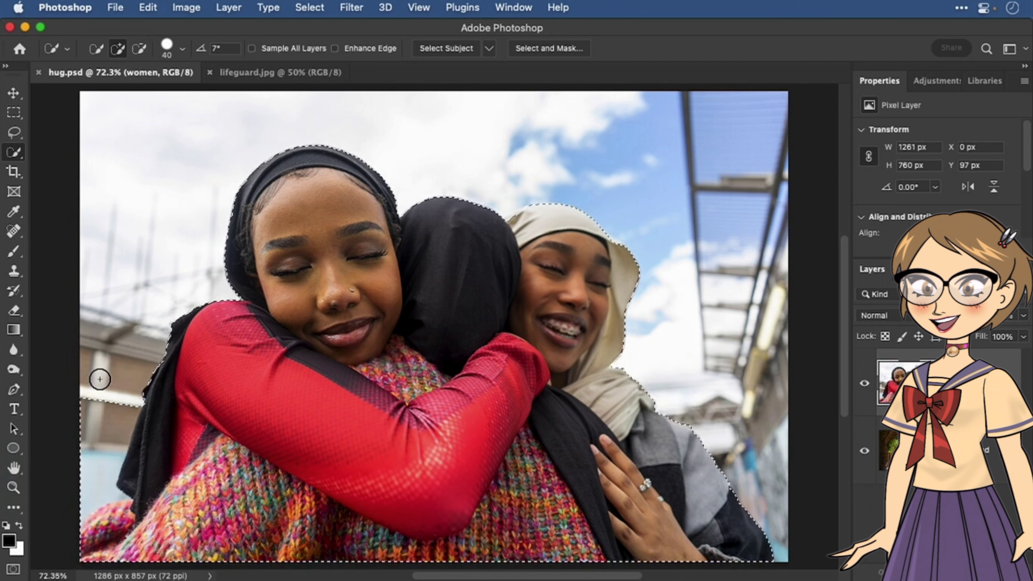
{"action": "key", "text": "alt"}
{"action": "left_click_drag", "start_coordinate": [104, 391], "coordinate": [94, 454]}
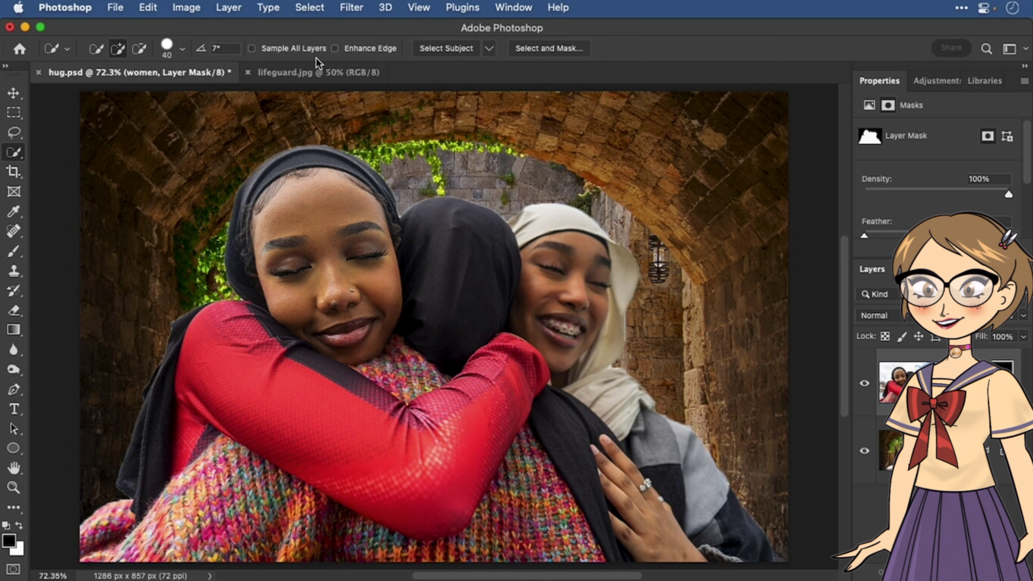
- Switch to the lifeguard.jpg document and activate the Magic Wand tool with Contiguous turned off
{"action": "left_click", "coordinate": [290, 72]}
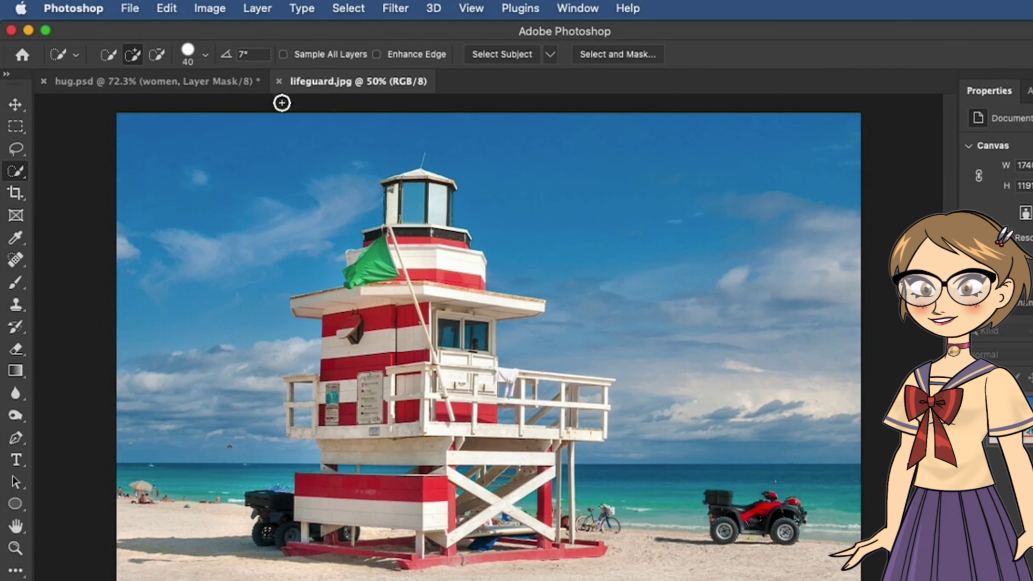
{"action": "right_click", "coordinate": [22, 184]}
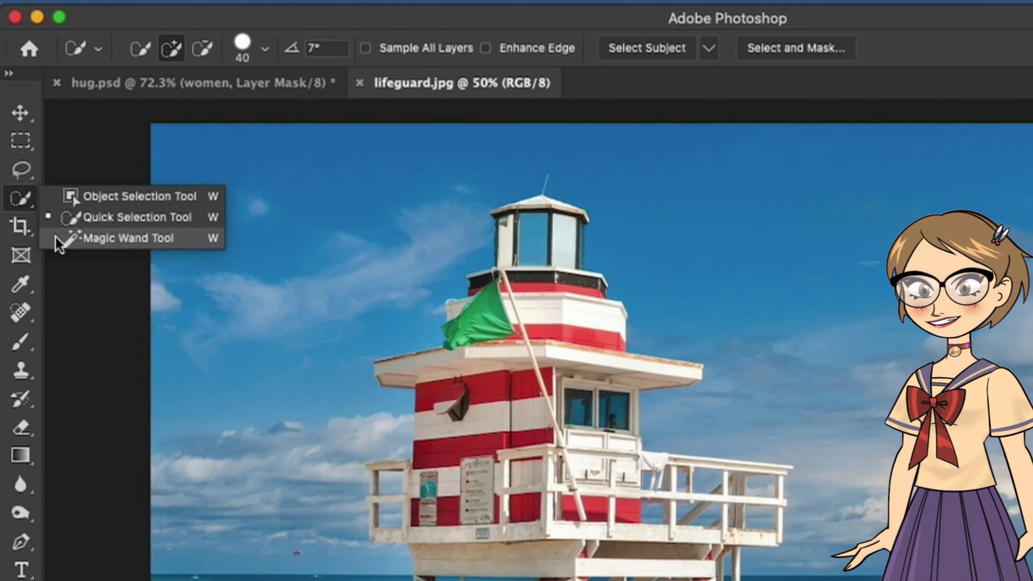
{"action": "left_click", "coordinate": [59, 240]}
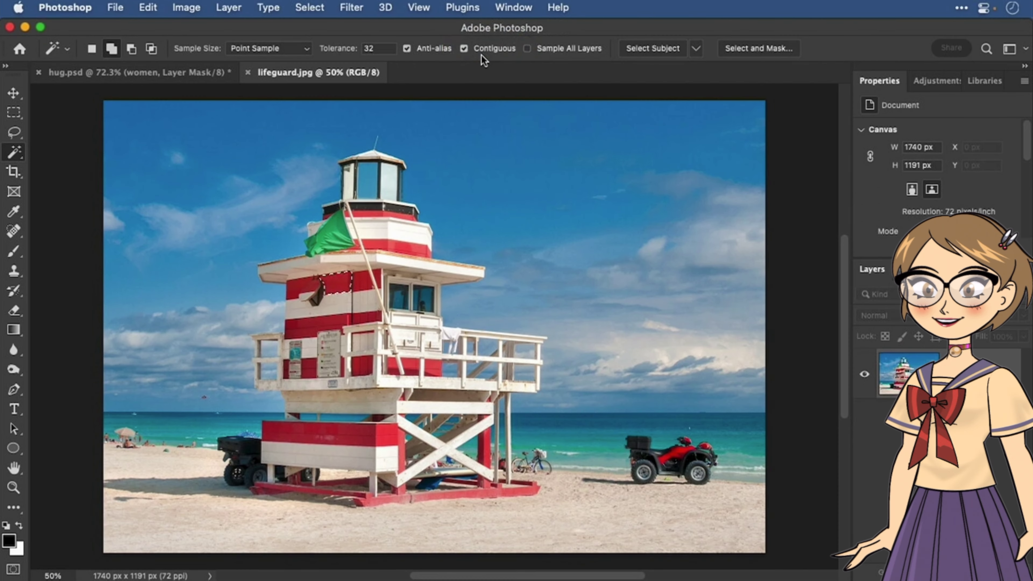
{"action": "left_click", "coordinate": [464, 49]}
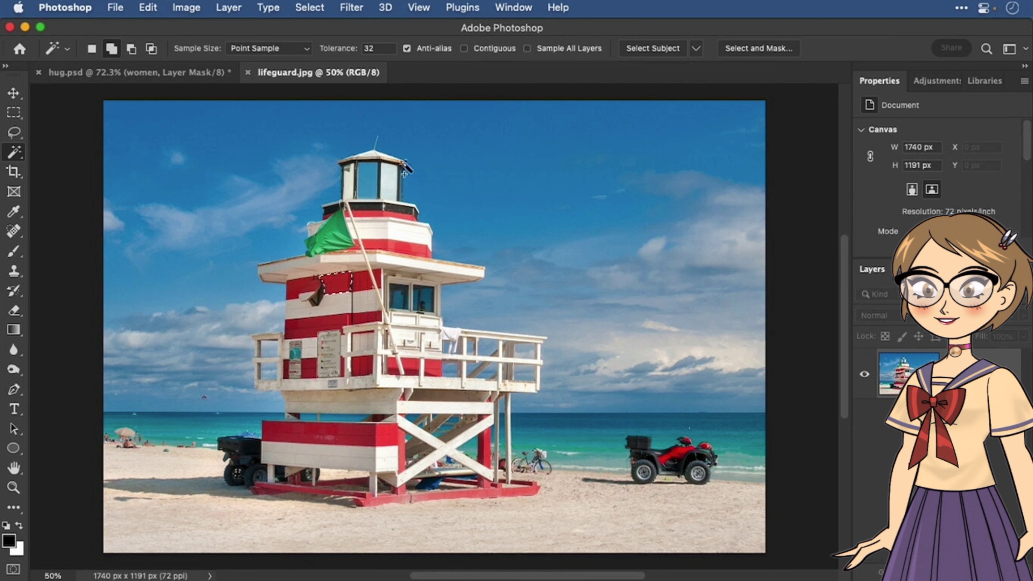
- Try to select the red areas throughout the photo with the Magic Wand, undo that selection and deselect everything
{"action": "left_click", "coordinate": [360, 283]}
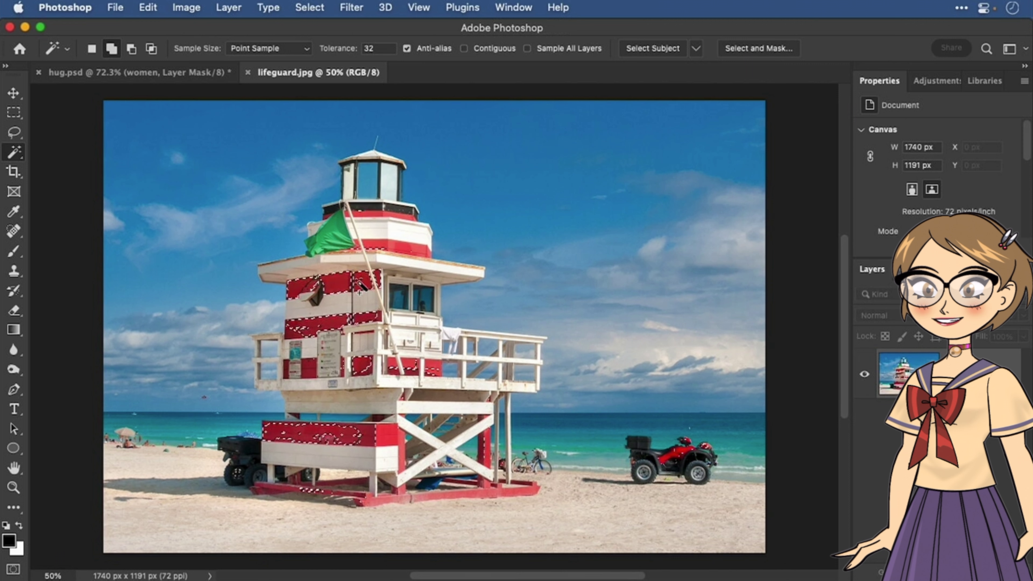
{"action": "key", "text": "super+z"}
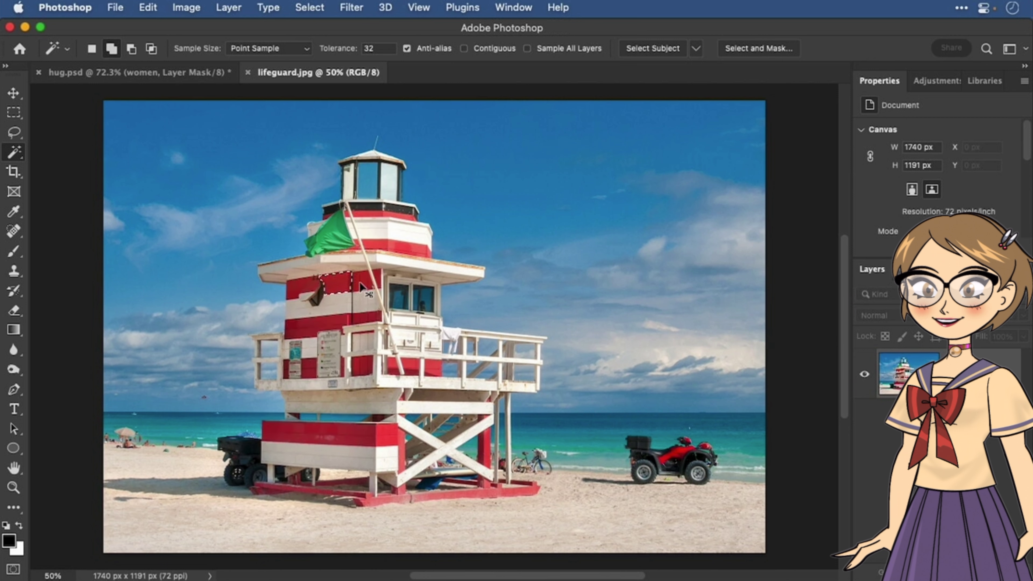
{"action": "key", "text": "super+d"}
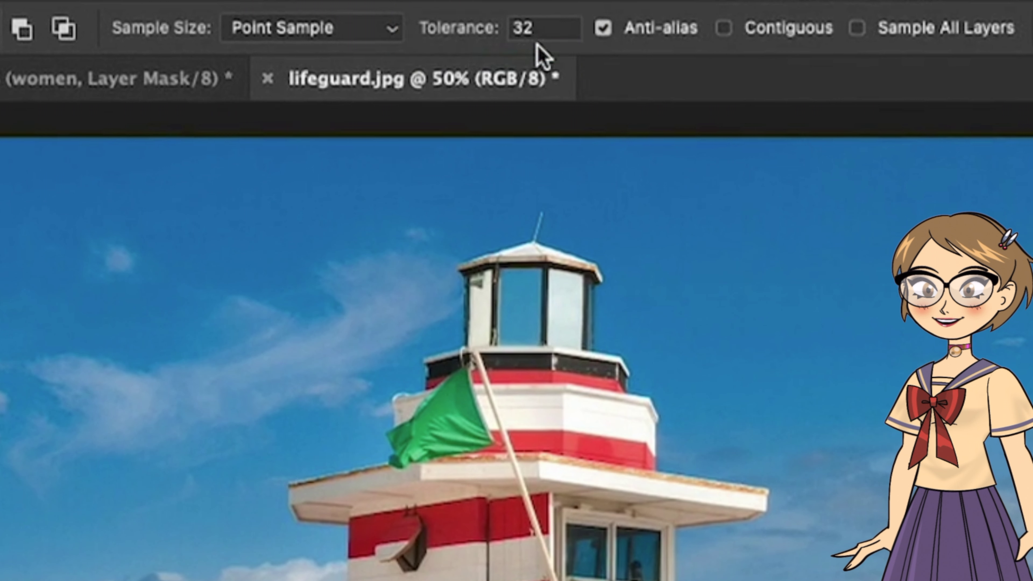
- Set the Magic Wand tolerance to 100 and select the red areas of the lifeguard tower
{"action": "double_click", "coordinate": [531, 29]}
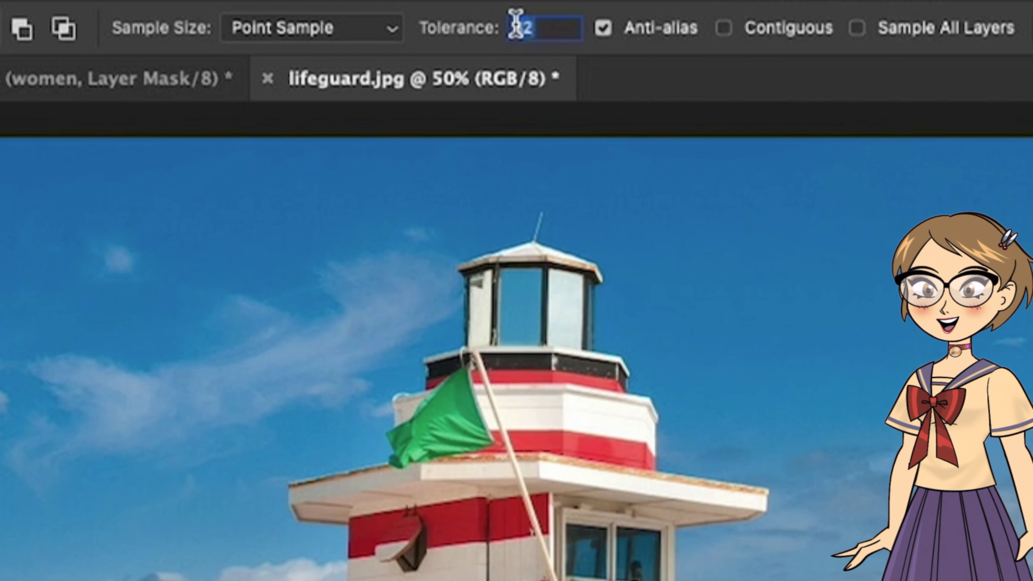
{"action": "type", "text": "100"}
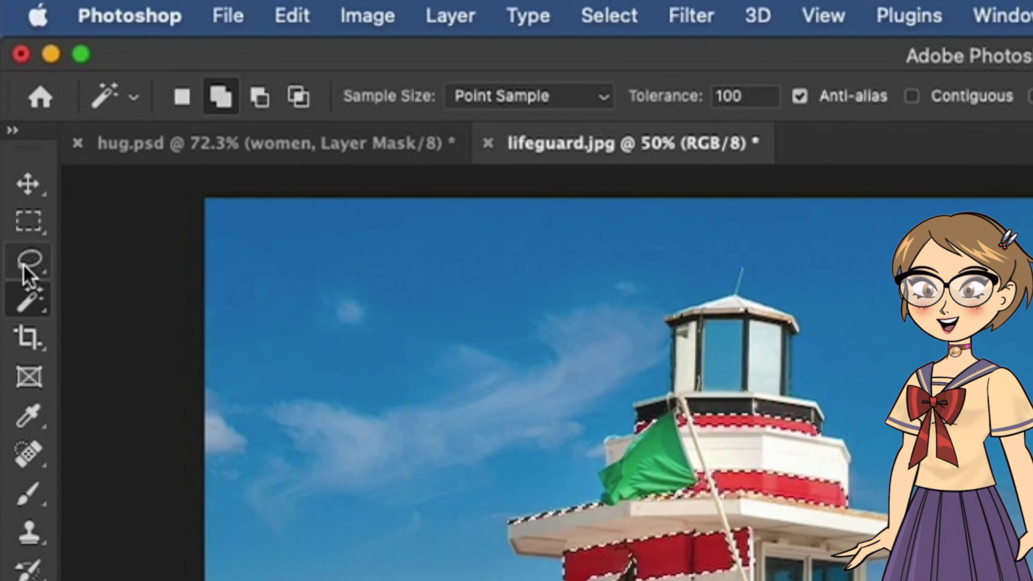
- Subtract the red quad bike and the distant beachgoers from the selection with the Lasso tool in subtract mode
{"action": "mouse_move", "coordinate": [22, 265]}
{"action": "left_mouse_down"}
{"action": "mouse_move", "coordinate": [23, 274]}
{"action": "mouse_move", "coordinate": [116, 269]}
{"action": "left_mouse_up"}
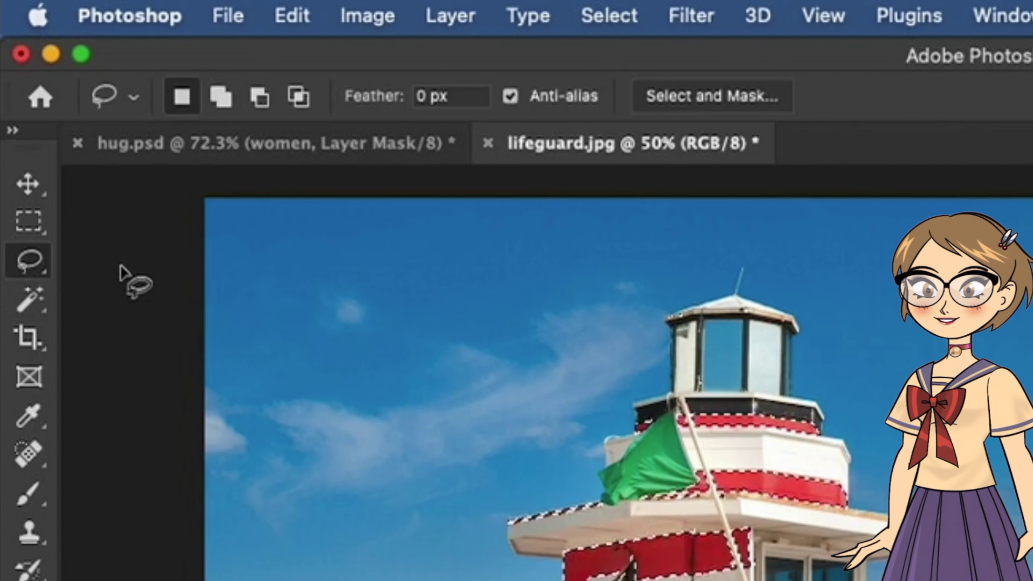
{"action": "left_click", "coordinate": [261, 99]}
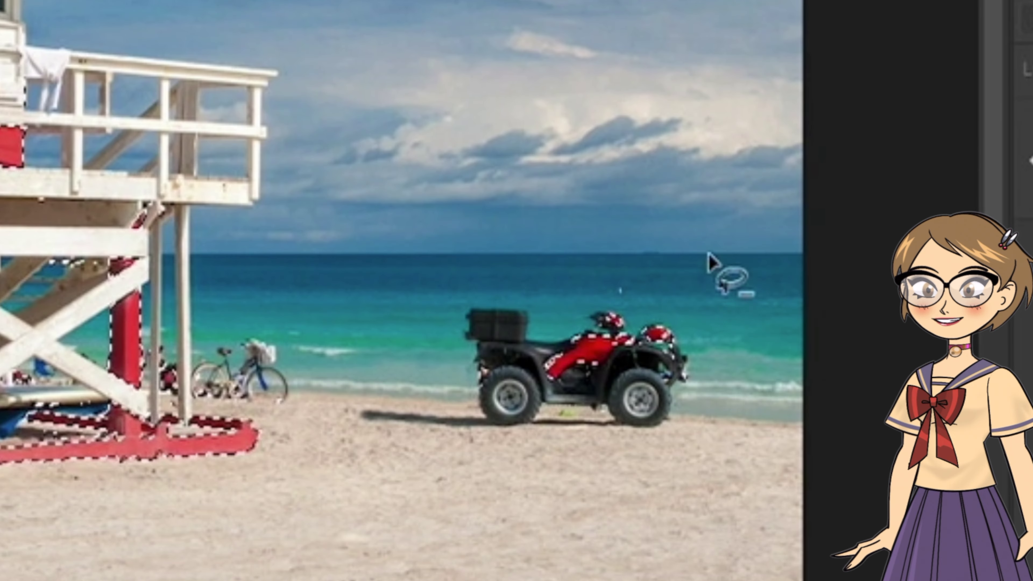
{"action": "mouse_move", "coordinate": [726, 416]}
{"action": "left_mouse_down"}
{"action": "mouse_move", "coordinate": [672, 423]}
{"action": "mouse_move", "coordinate": [618, 513]}
{"action": "left_mouse_up"}
{"action": "mouse_move", "coordinate": [447, 493]}
{"action": "left_mouse_down"}
{"action": "mouse_move", "coordinate": [619, 486]}
{"action": "mouse_move", "coordinate": [719, 353]}
{"action": "mouse_move", "coordinate": [699, 270]}
{"action": "left_mouse_up"}
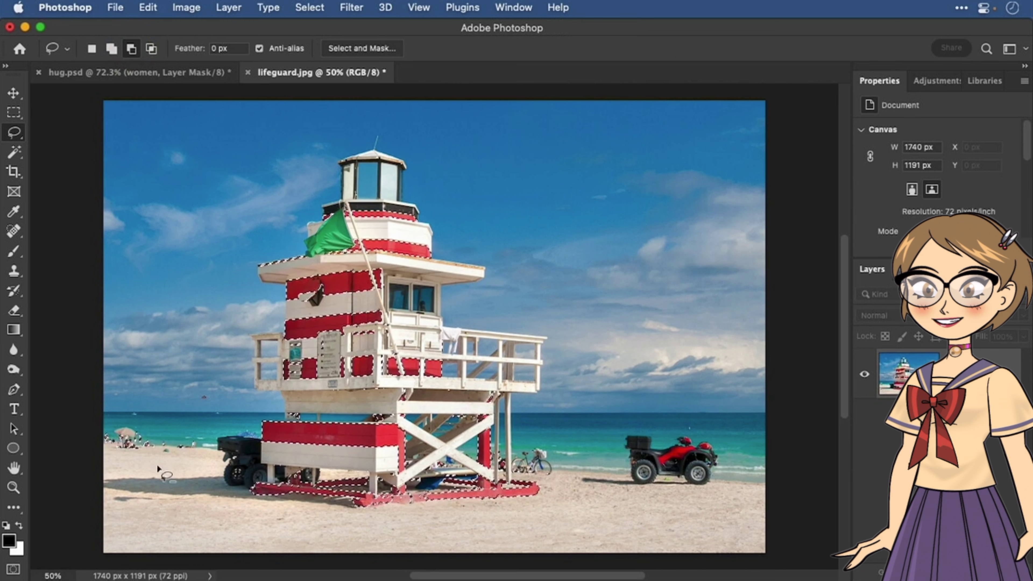
{"action": "left_click_drag", "start_coordinate": [165, 468], "coordinate": [187, 459]}
{"action": "mouse_move", "coordinate": [185, 421]}
{"action": "left_mouse_down"}
{"action": "mouse_move", "coordinate": [83, 434]}
{"action": "mouse_move", "coordinate": [141, 484]}
{"action": "mouse_move", "coordinate": [191, 484]}
{"action": "mouse_move", "coordinate": [181, 455]}
{"action": "left_mouse_up"}
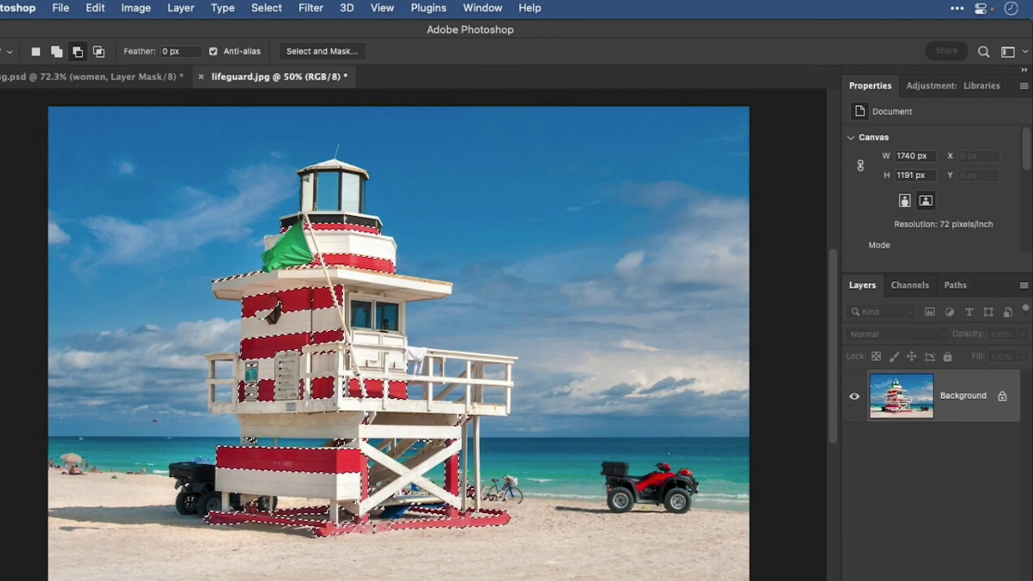
- Add a Hue/Saturation adjustment layer for the selected red areas and set its Hue to +118
{"action": "left_click", "coordinate": [943, 572]}
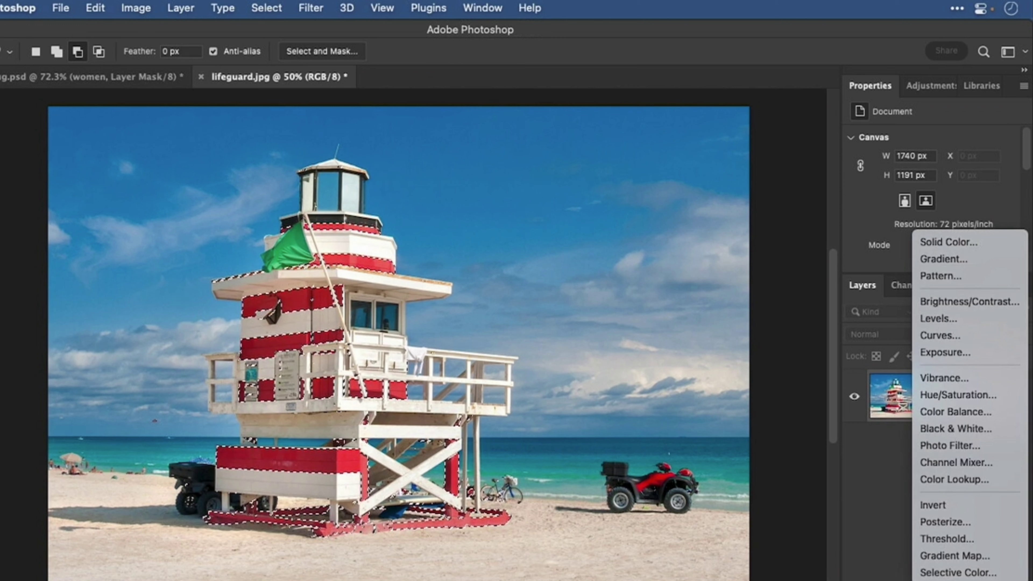
{"action": "left_click", "coordinate": [955, 397]}
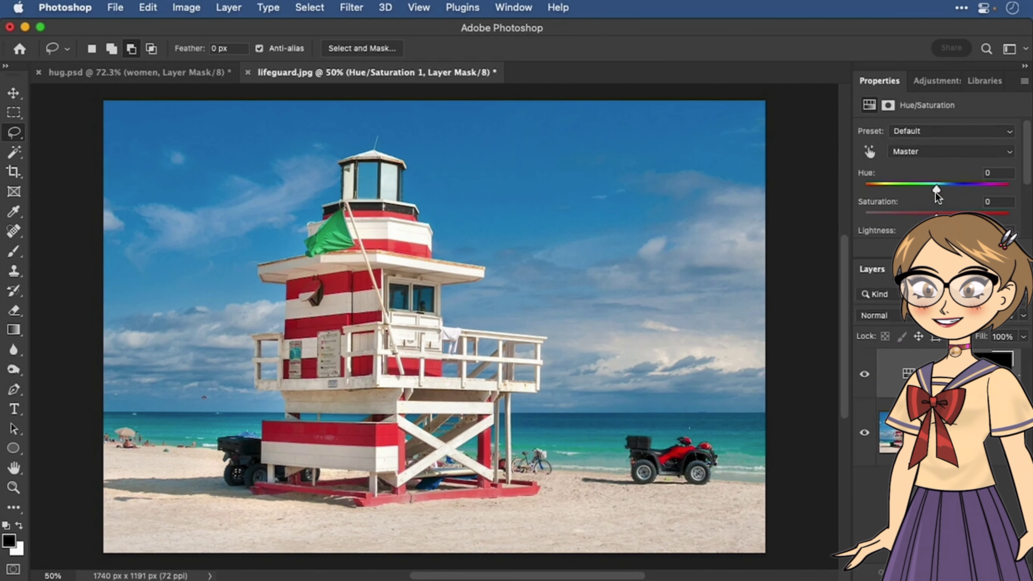
{"action": "left_click_drag", "start_coordinate": [955, 191], "coordinate": [991, 192]}
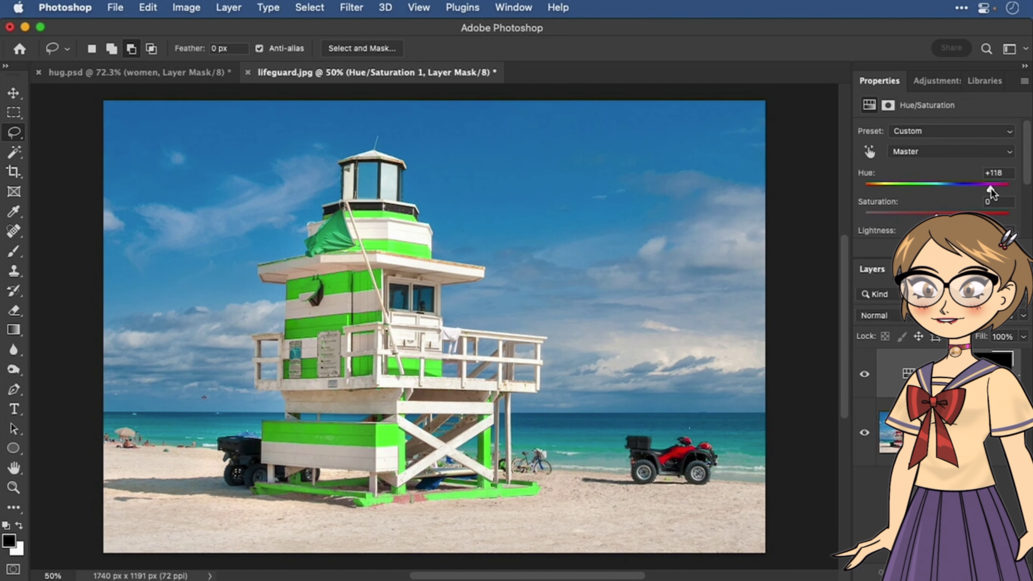